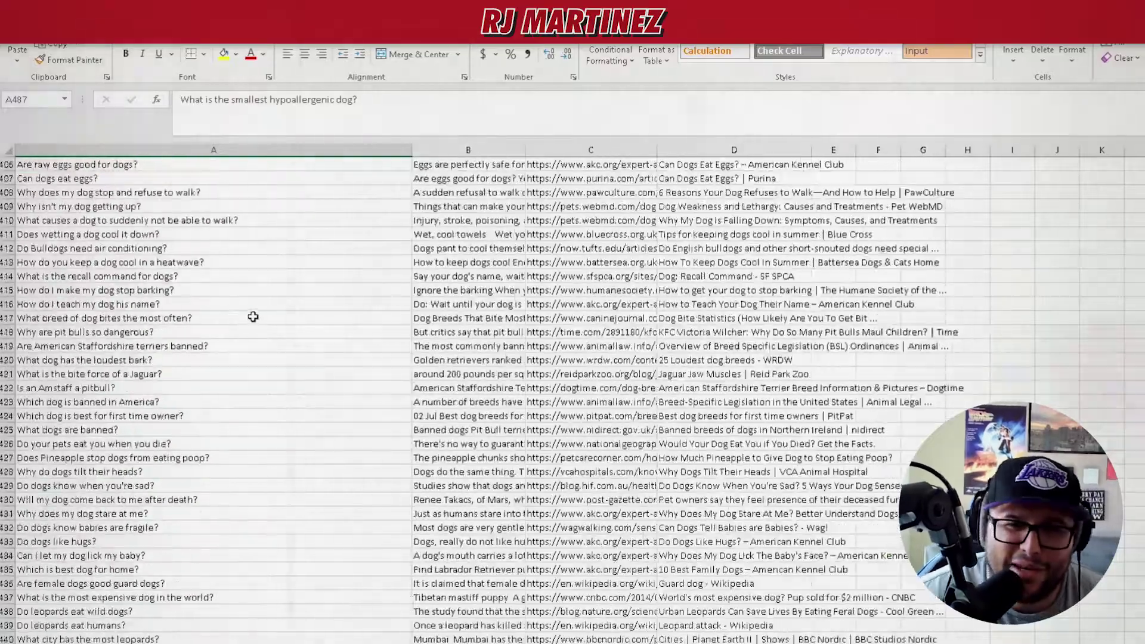
Scroll up through the older sheet of scraped dog questions and select one of its questions
scroll(360, 402, "up", 20)
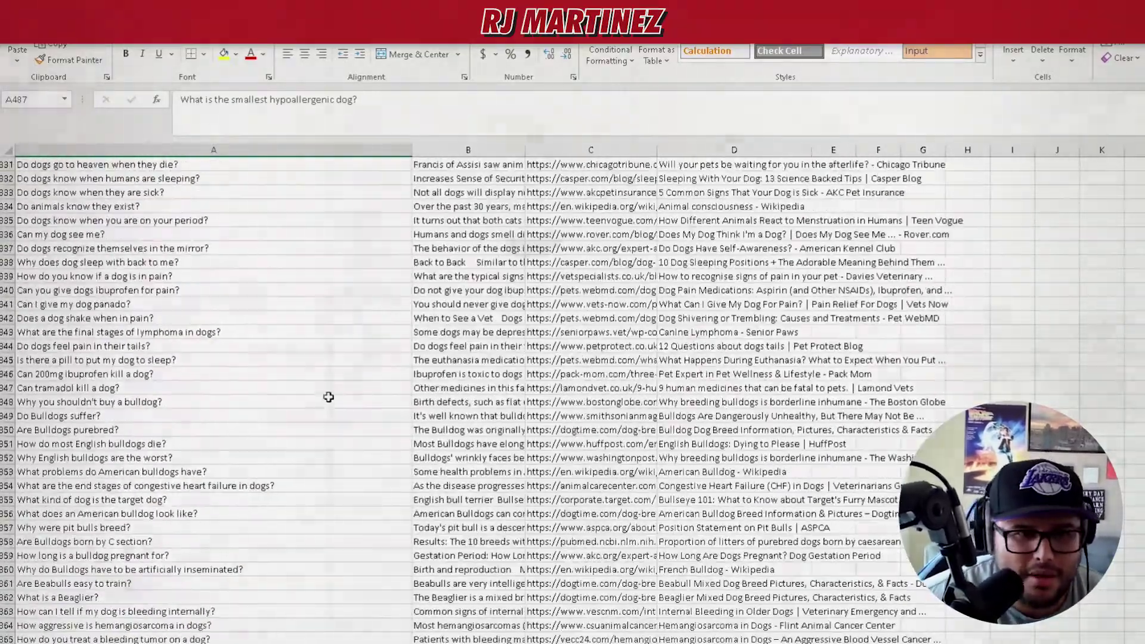
scroll(254, 349, "up", 12)
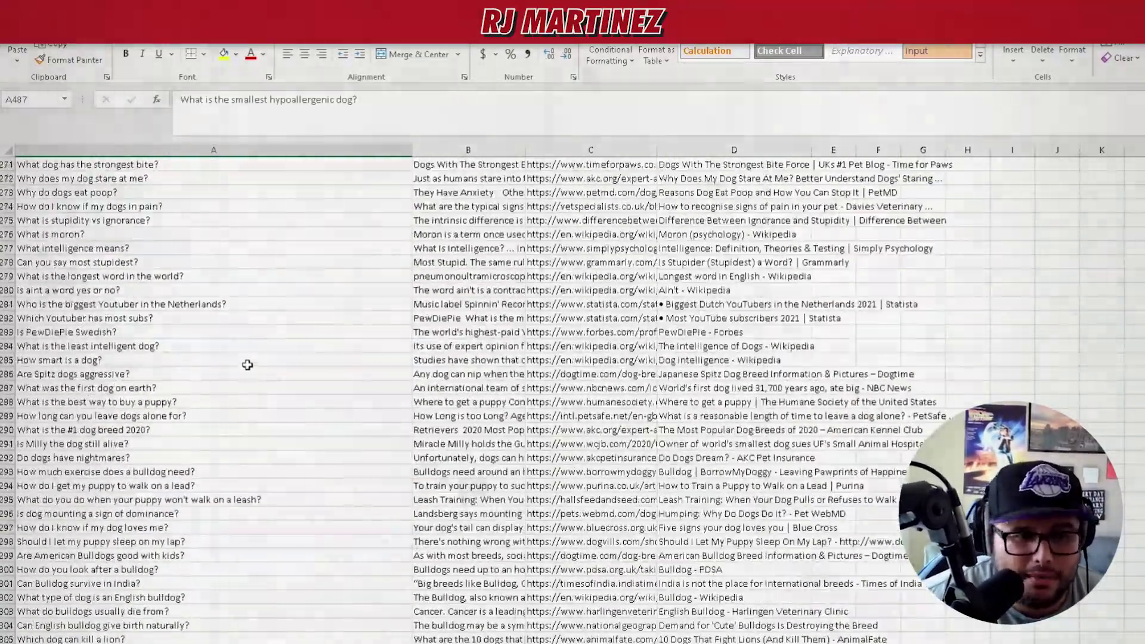
left_click(103, 249)
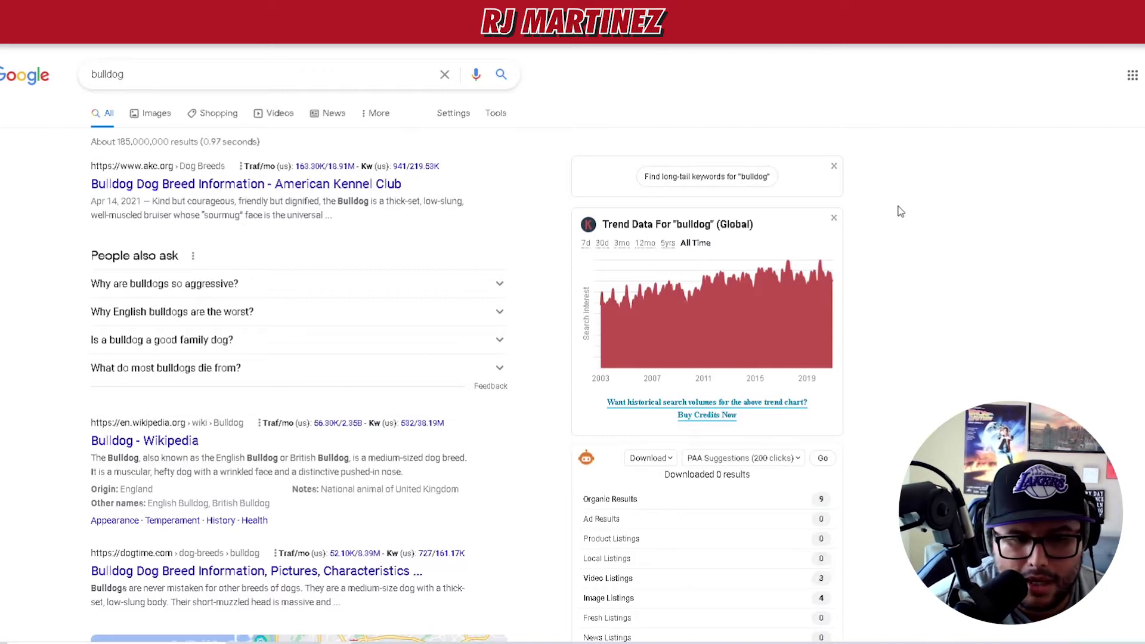
scroll(540, 160, "down", 1)
scroll(519, 154, "up", 1)
scroll(260, 143, "down", 12)
scroll(381, 426, "down", 15)
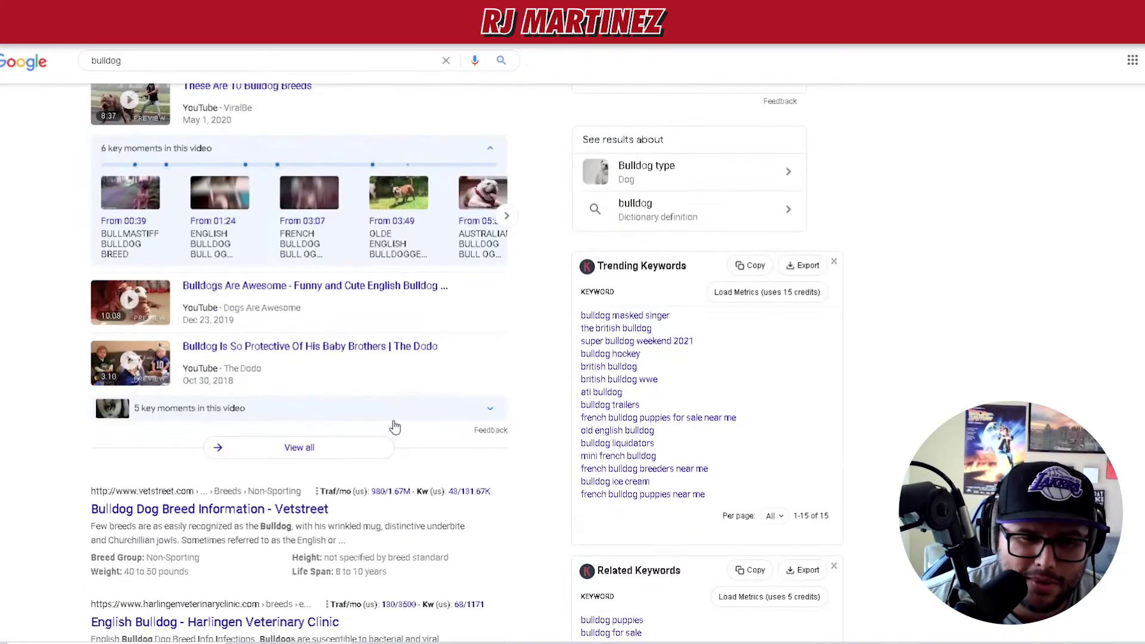
scroll(401, 438, "down", 3)
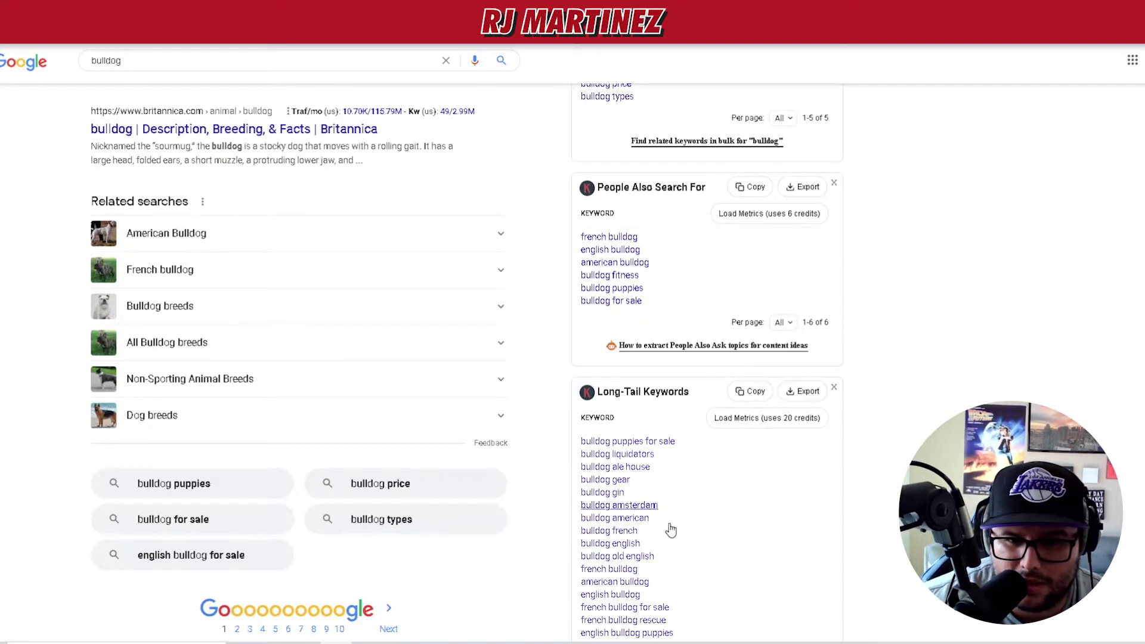
scroll(596, 519, "down", 3)
scroll(651, 440, "up", 5)
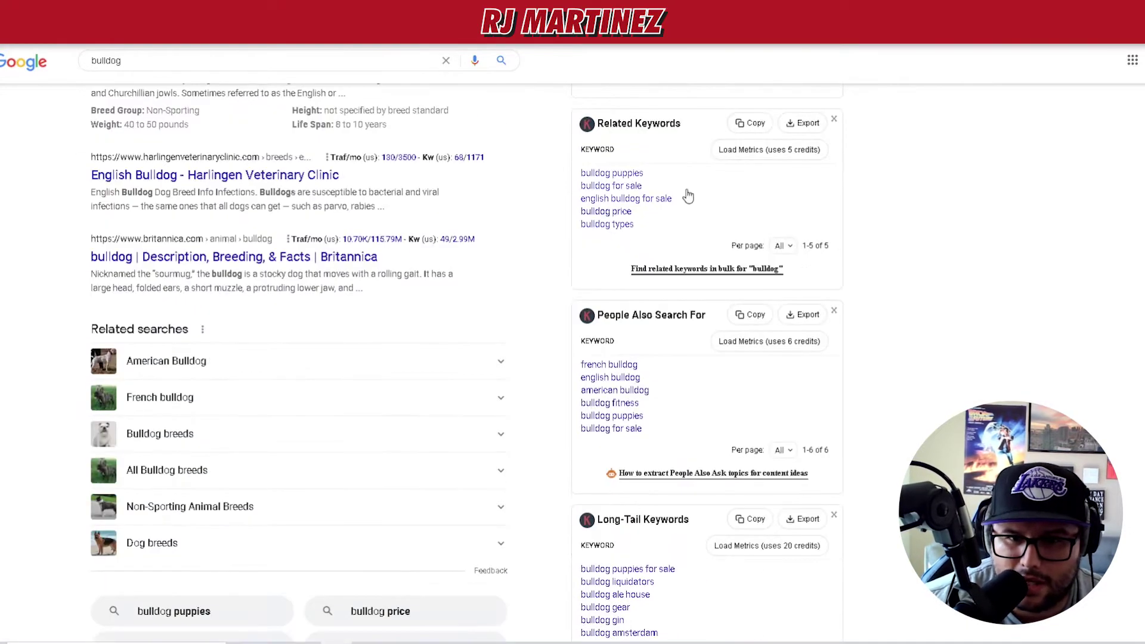
scroll(895, 298, "up", 7)
scroll(901, 318, "up", 8)
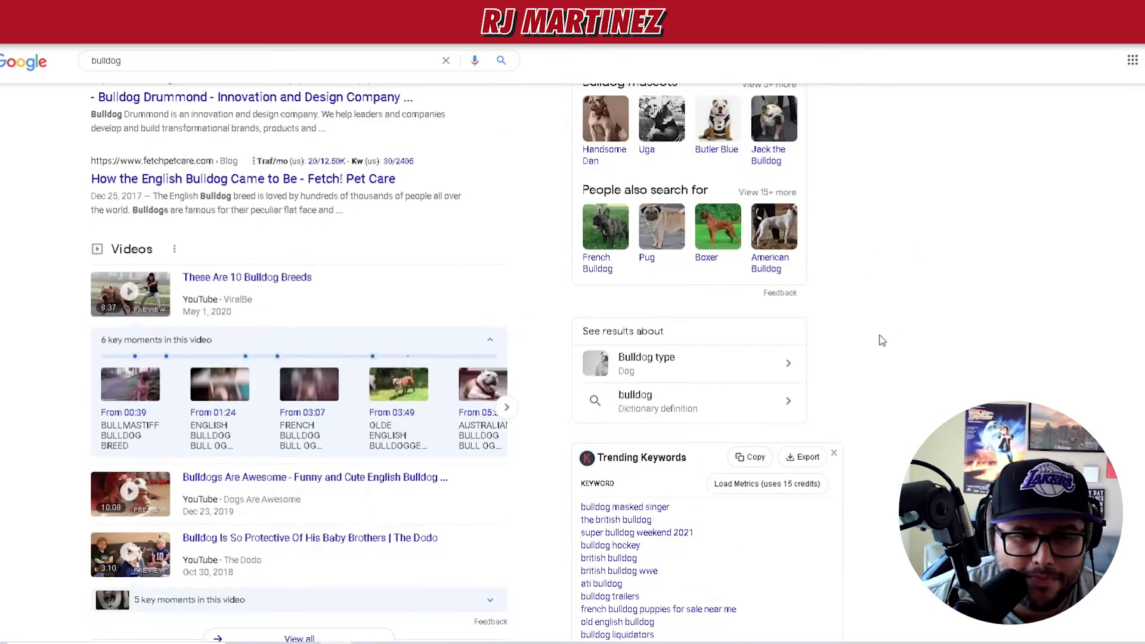
scroll(924, 340, "up", 4)
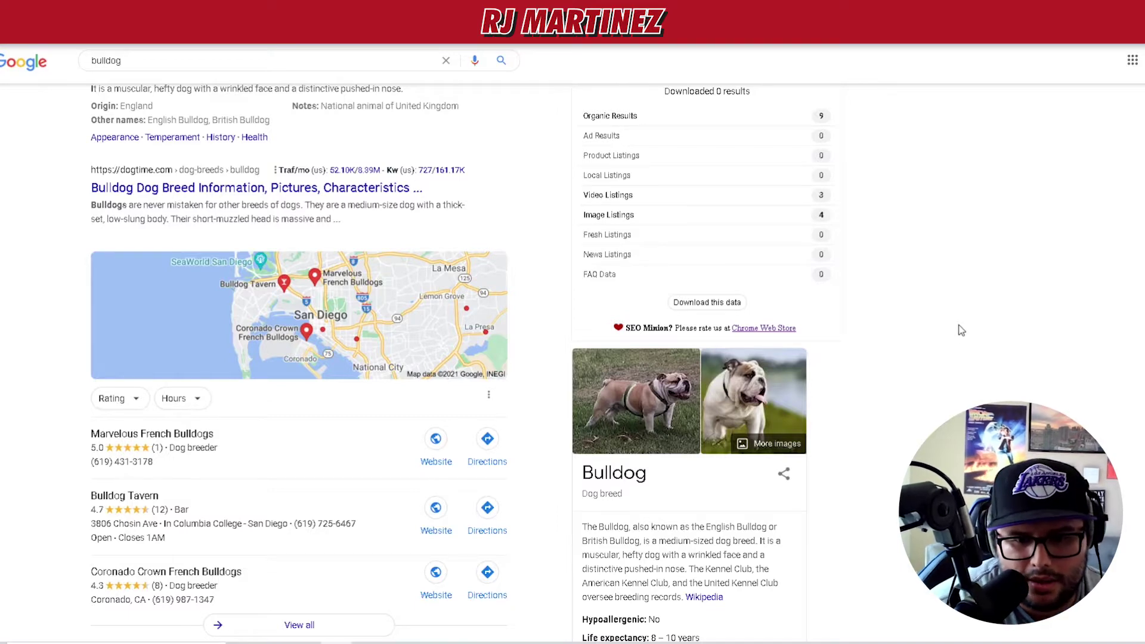
scroll(932, 252, "up", 1)
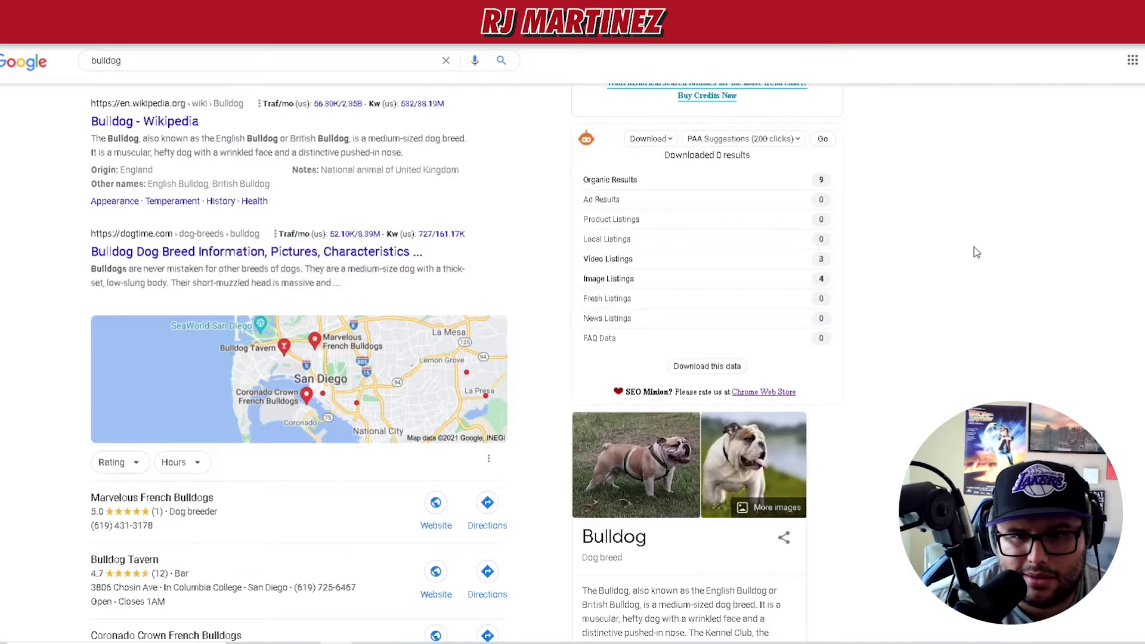
scroll(978, 253, "up", 2)
scroll(990, 254, "up", 1)
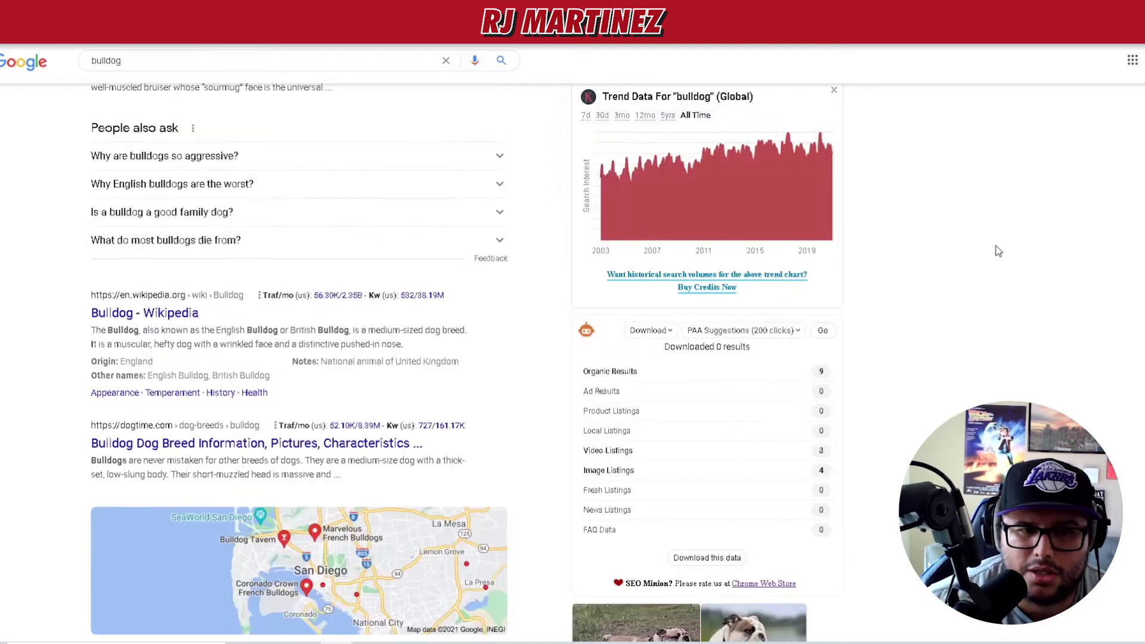
scroll(999, 245, "up", 2)
scroll(1000, 280, "down", 2)
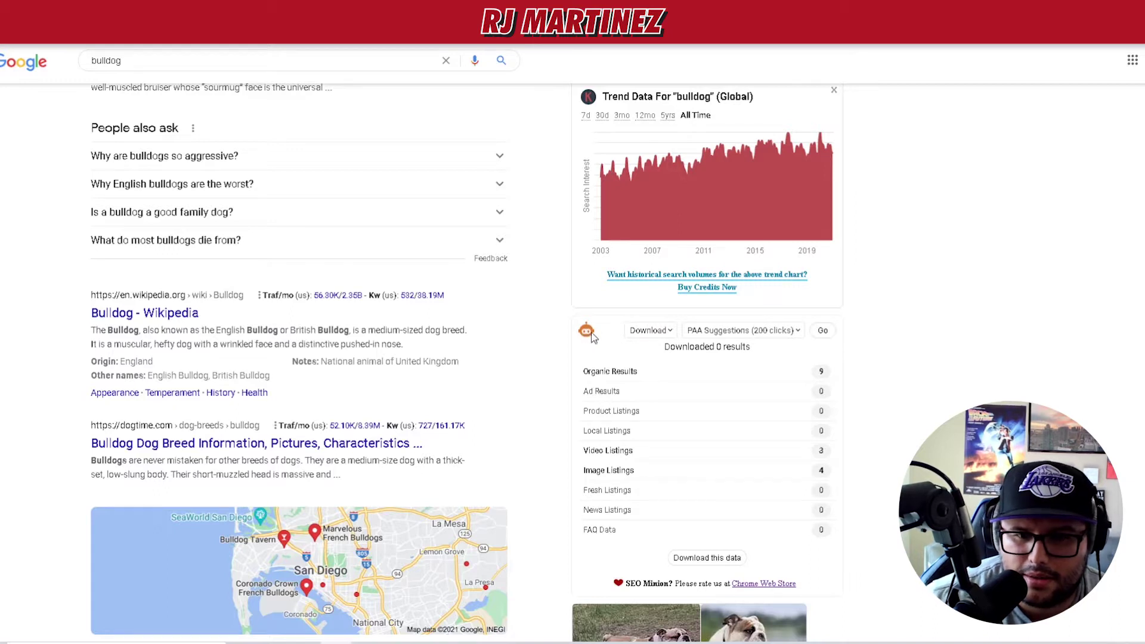
Run SEO Minion's 'PAA Suggestions (200 clicks)' scrape on the bulldog results
left_click(796, 332)
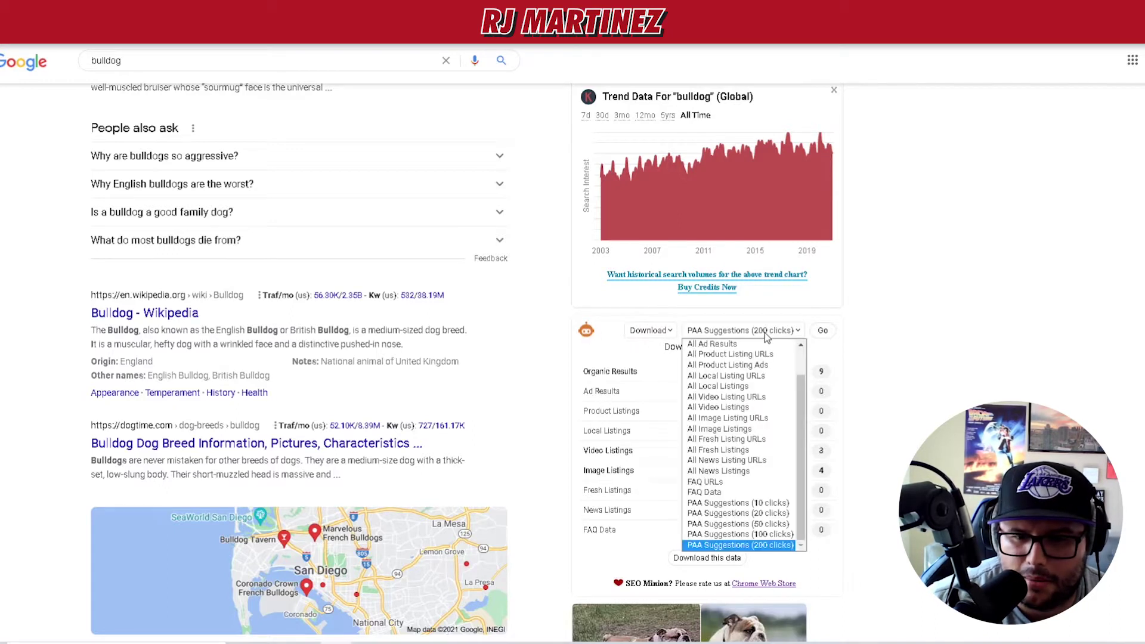
left_click(728, 546)
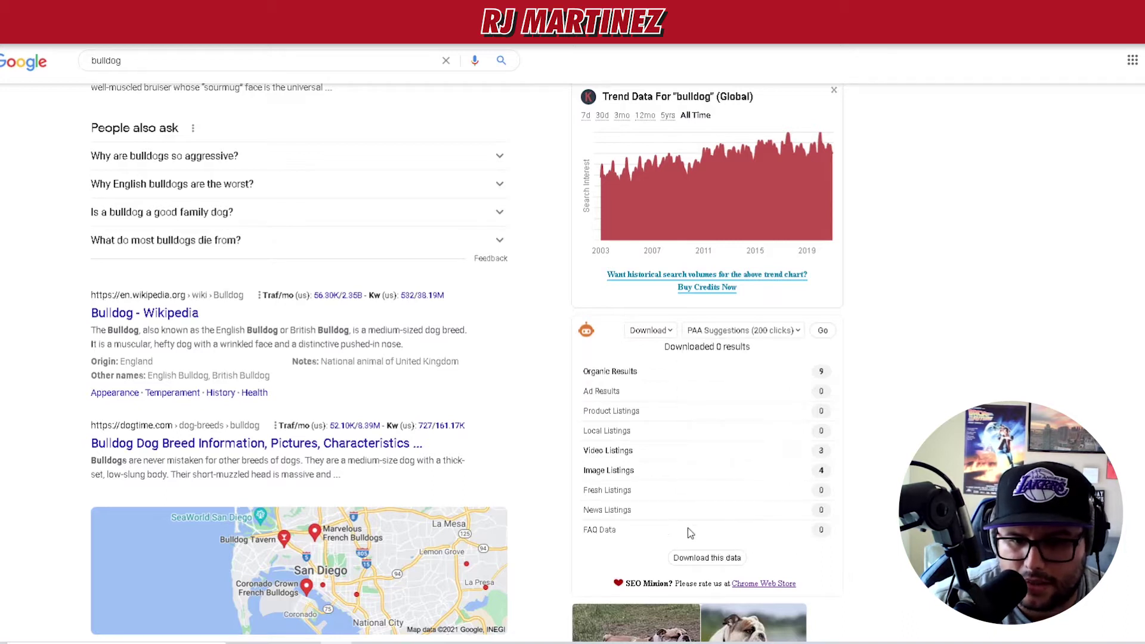
left_click(825, 338)
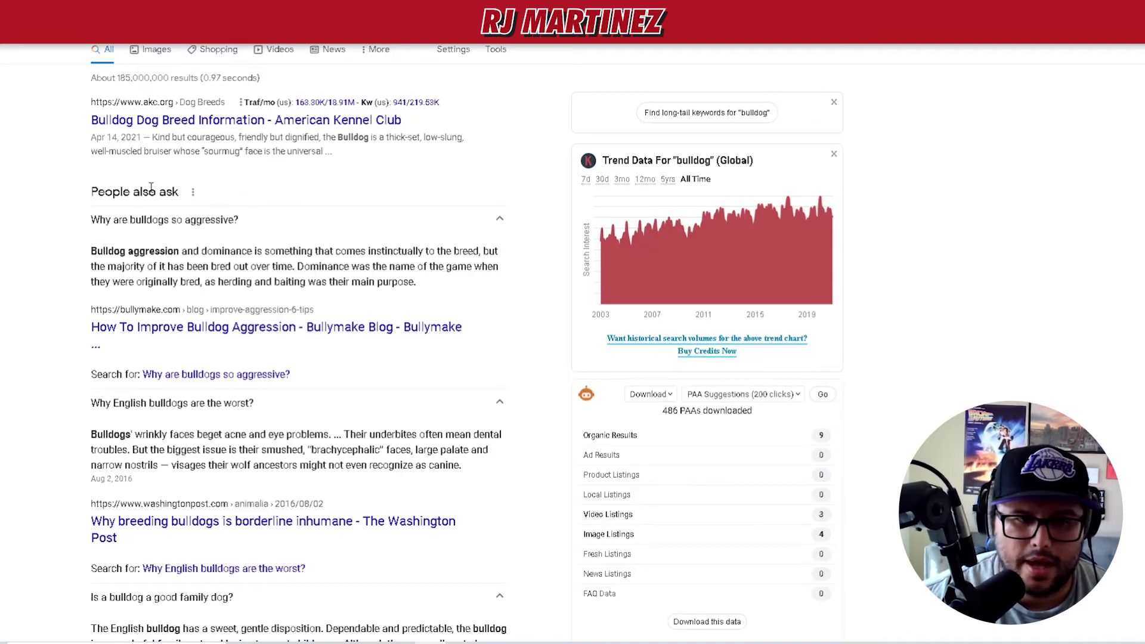
Open the details of the People also ask box in the SEO Minion panel
left_click(193, 192)
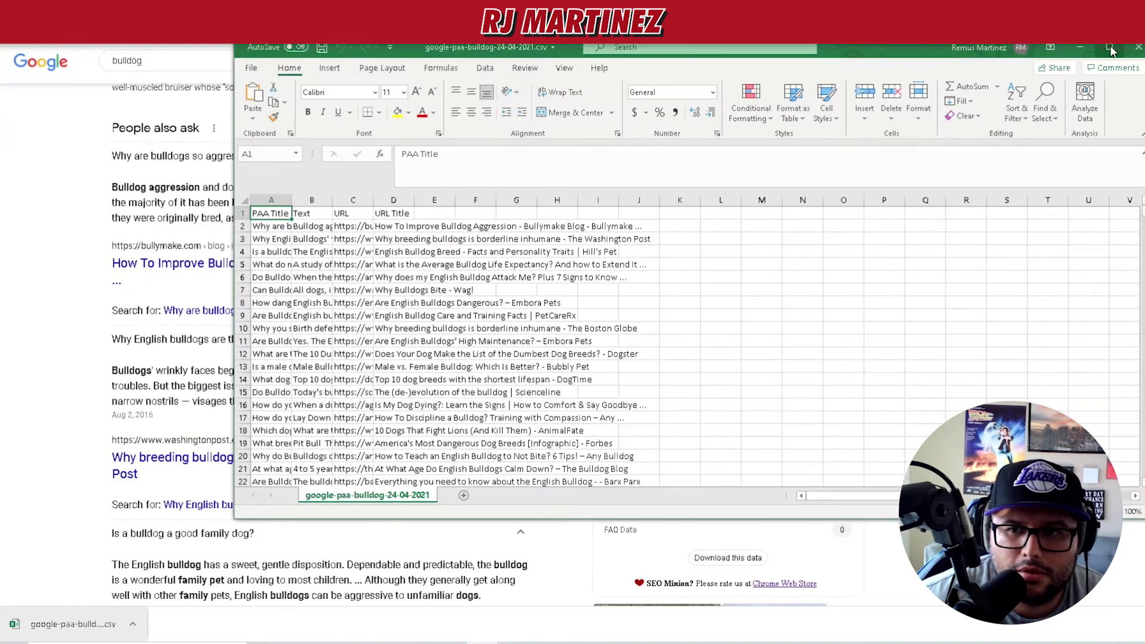
Maximize the Excel window and widen column A so full questions show, checking row 29
left_click(1109, 48)
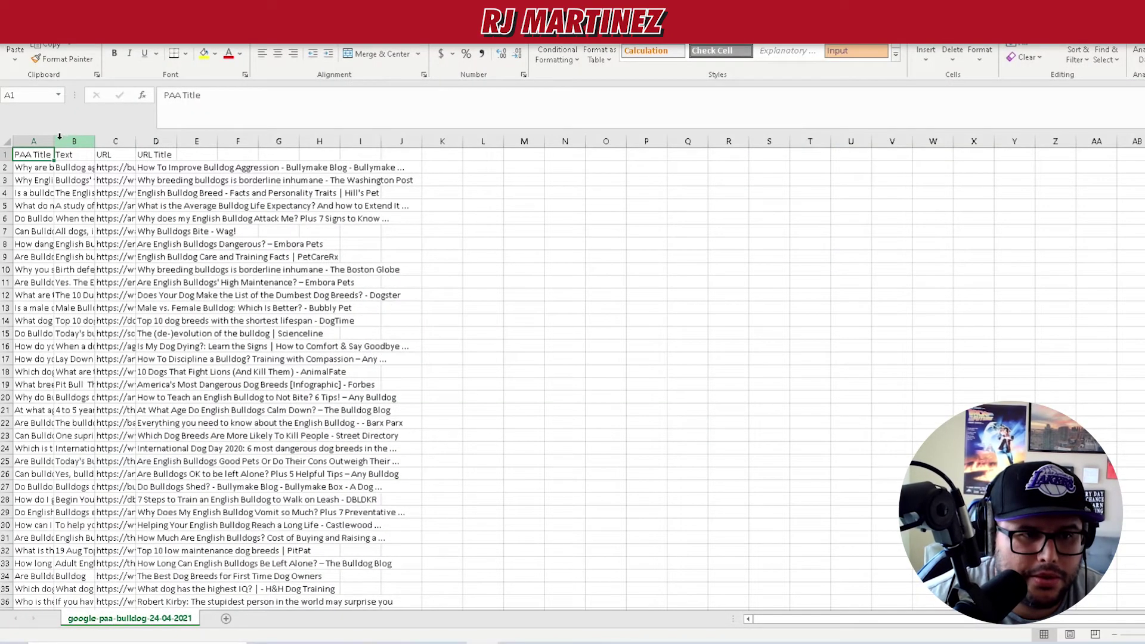
left_click_drag(54, 140, 376, 145)
left_click(130, 324)
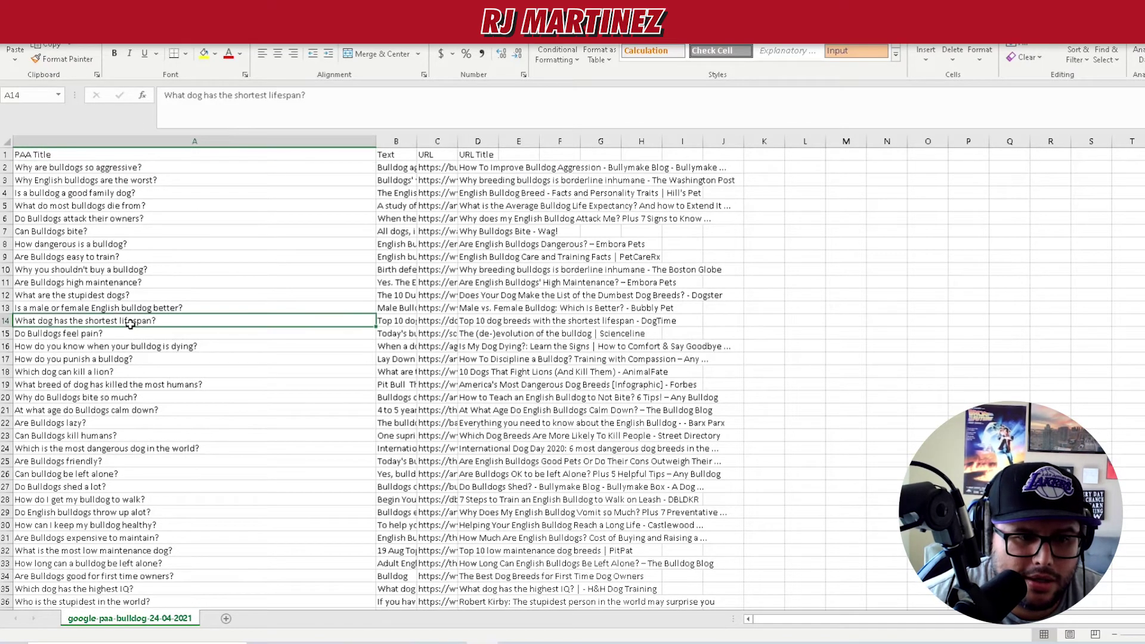
scroll(216, 300, "down", 5)
left_click(182, 322)
scroll(156, 438, "up", 4)
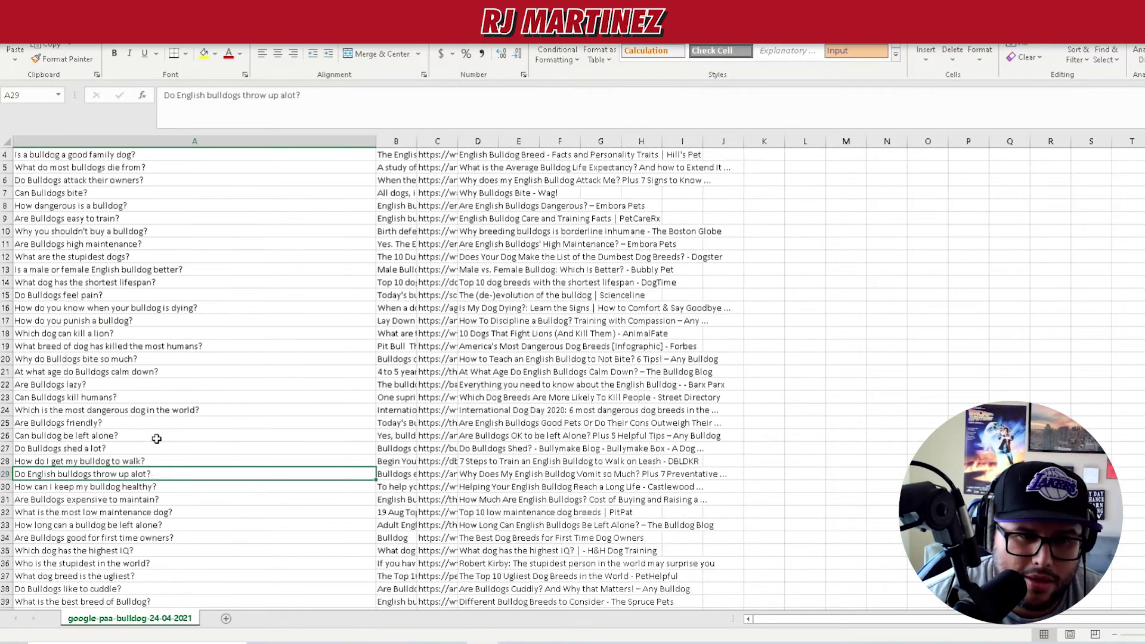
scroll(156, 438, "up", 1)
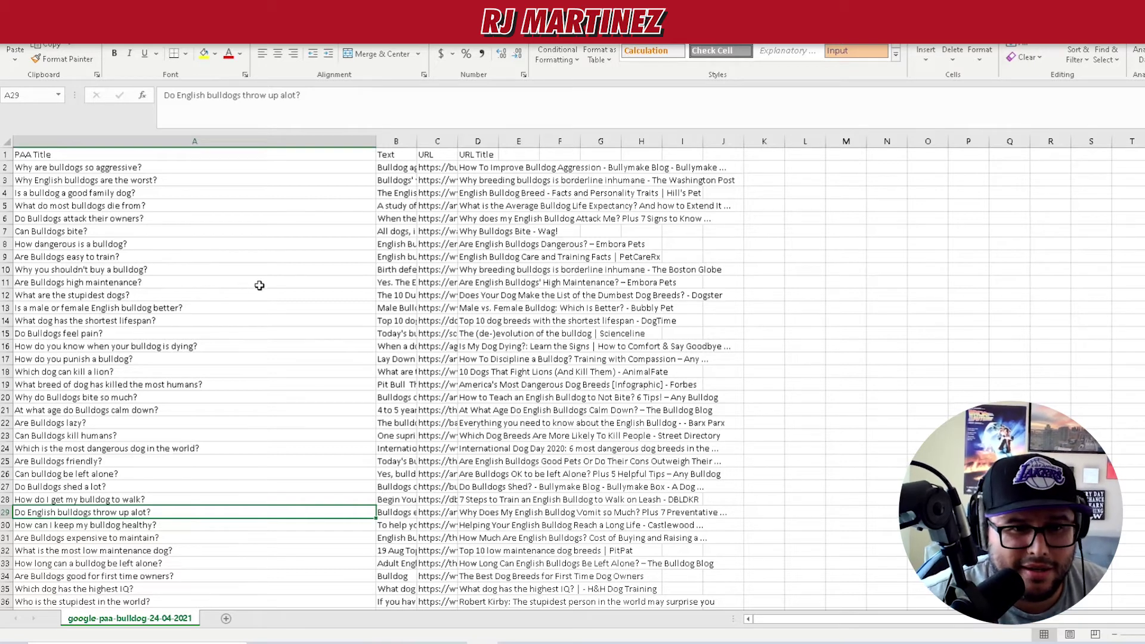
Widen columns B and D (about 30.86), then inspect row 22's question, answer and URL
left_click_drag(417, 141, 600, 146)
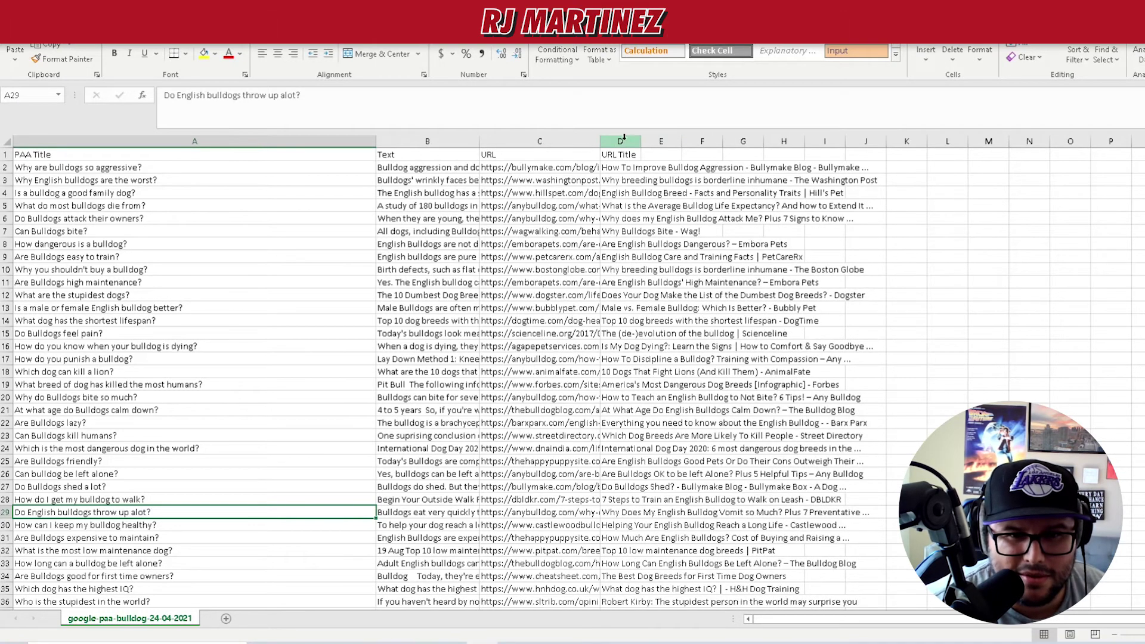
left_click_drag(641, 141, 743, 145)
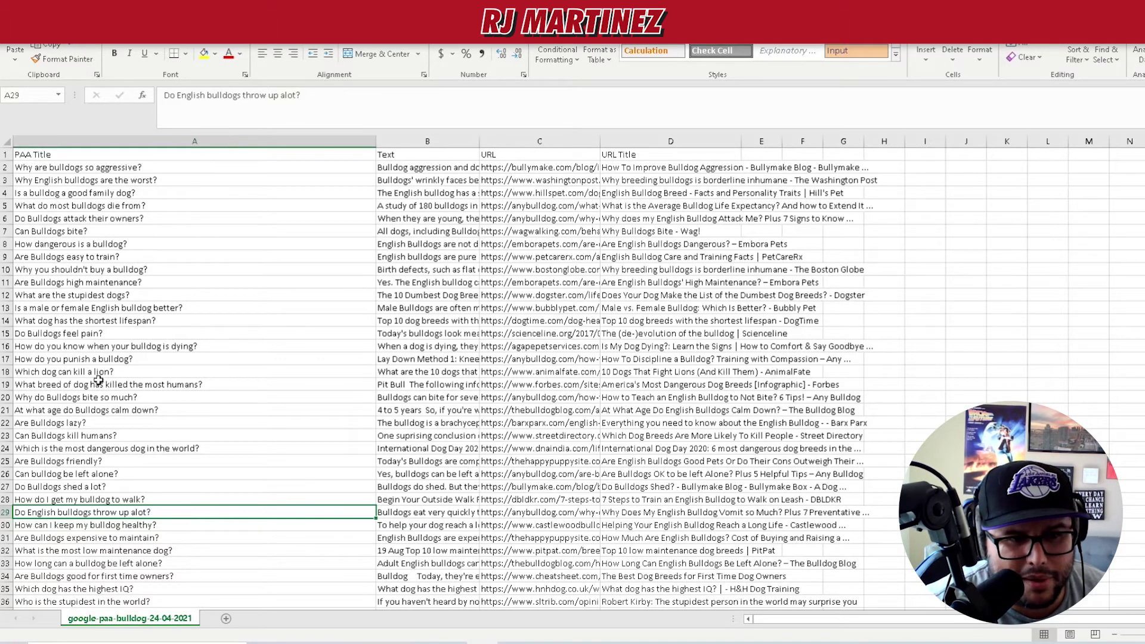
left_click(71, 425)
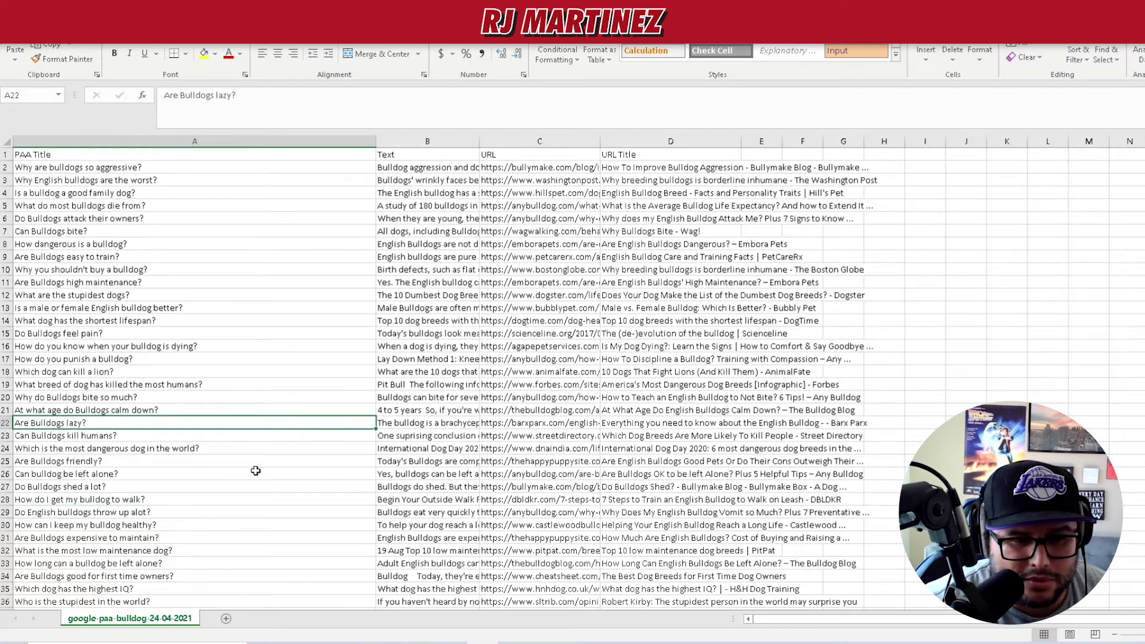
left_click(410, 422)
left_click(495, 422)
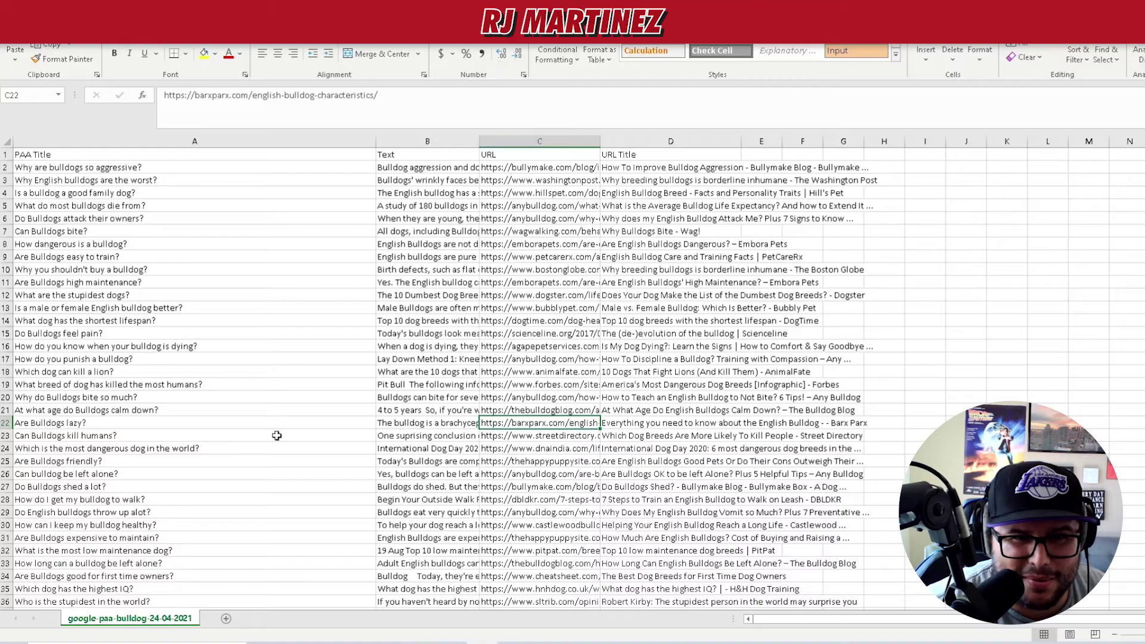
Scroll to the last question, row 487 'What is the smallest hypoallergenic dog?', and select it
left_click(164, 457)
scroll(165, 456, "down", 4)
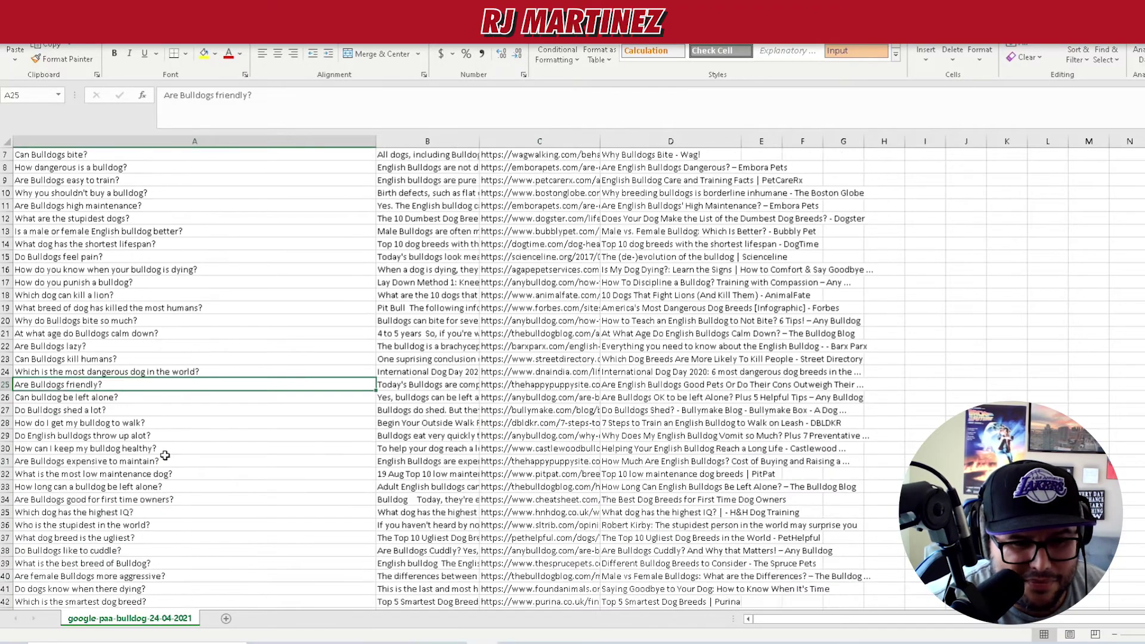
scroll(164, 456, "down", 20)
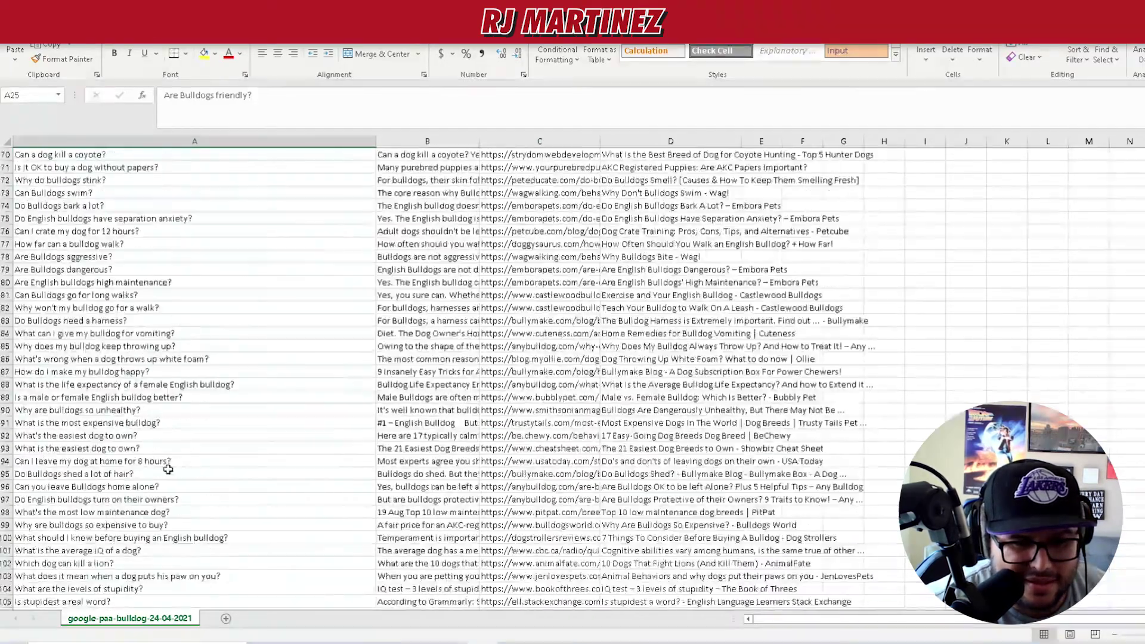
scroll(171, 470, "down", 20)
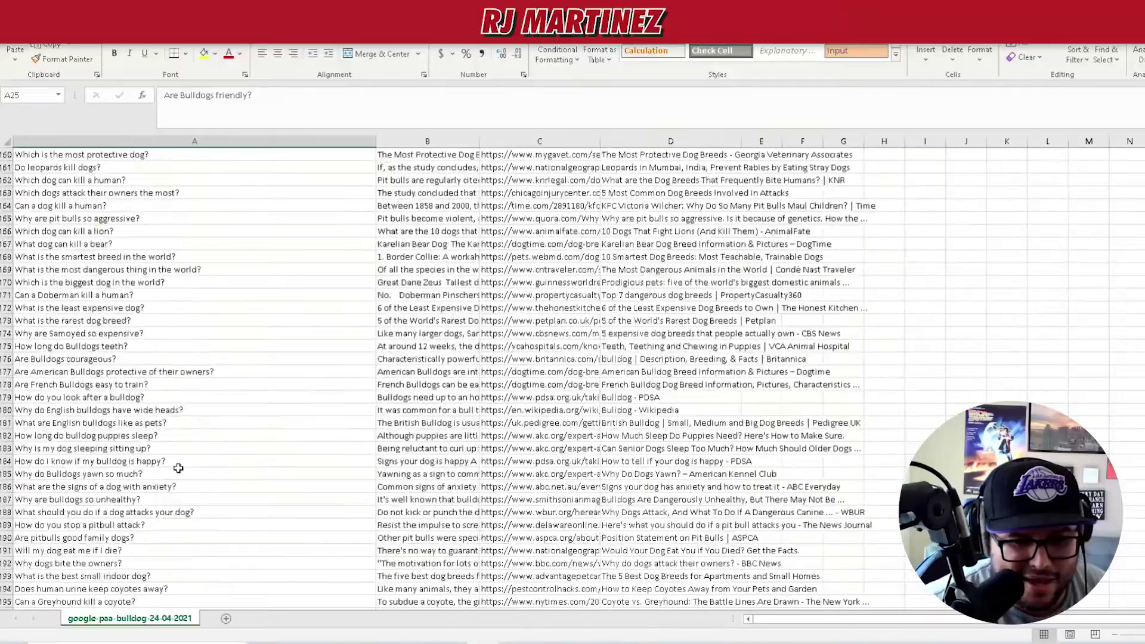
scroll(179, 469, "down", 20)
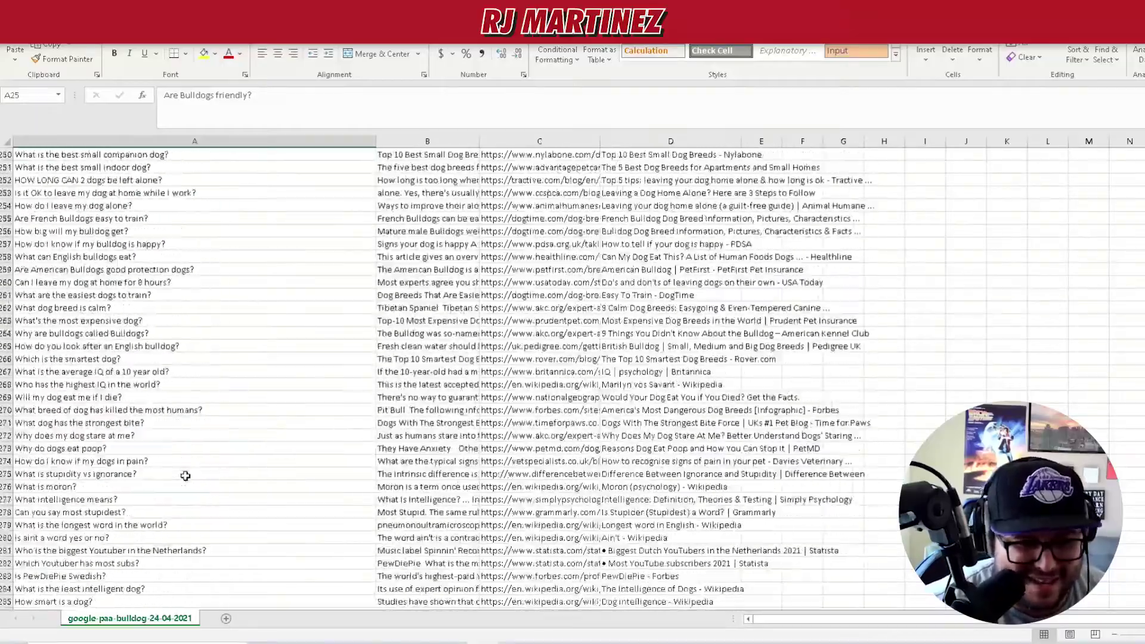
scroll(183, 476, "down", 20)
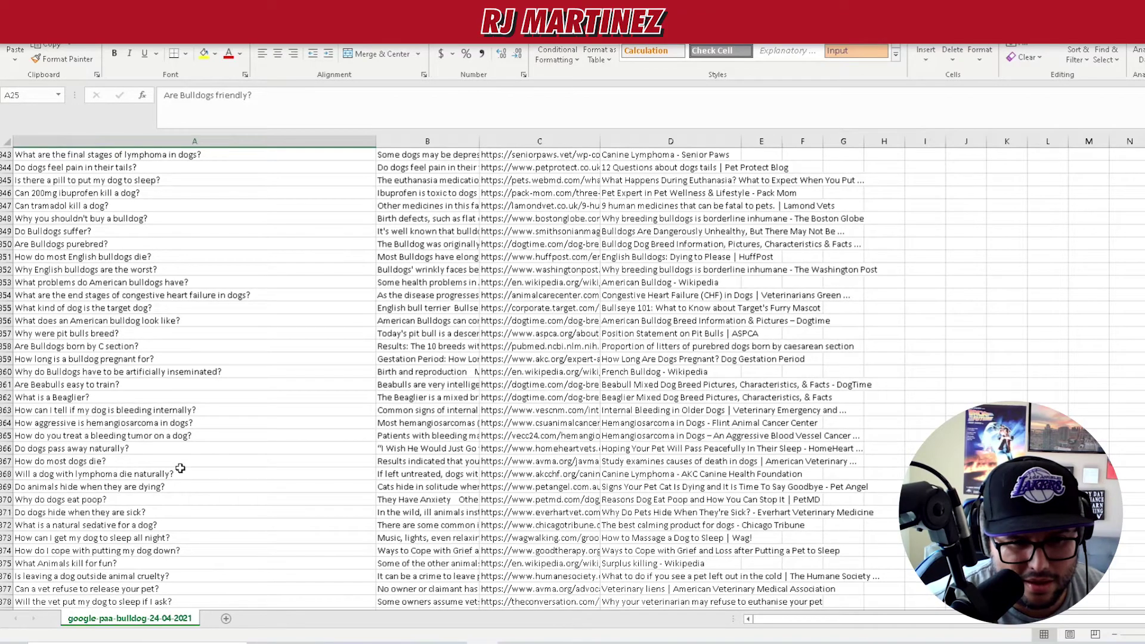
scroll(180, 468, "down", 1)
scroll(180, 469, "down", 13)
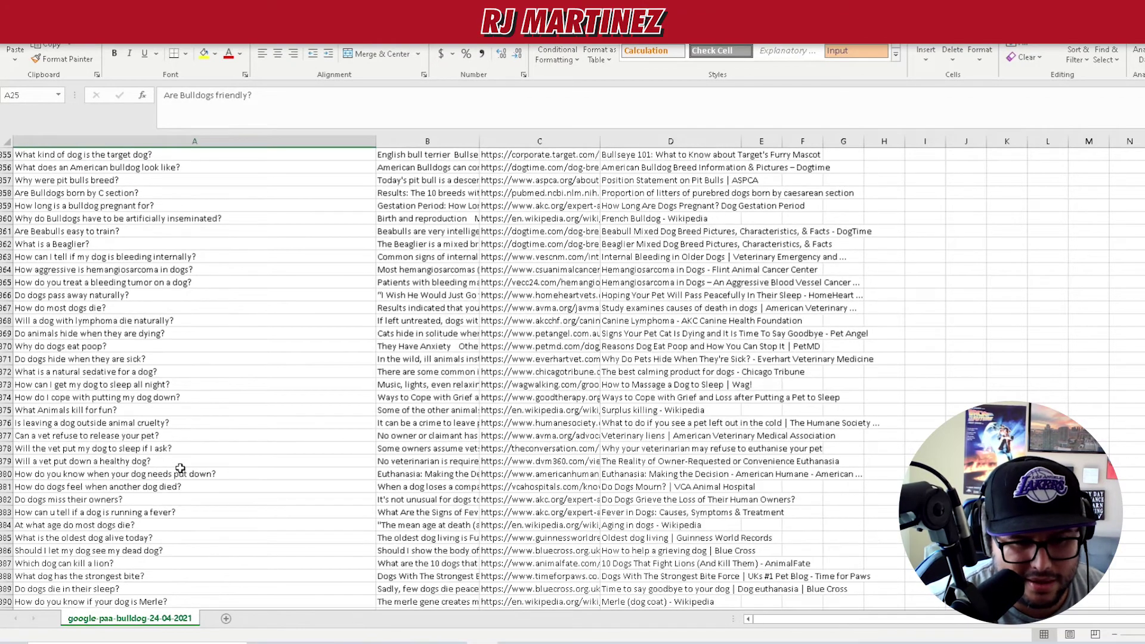
scroll(181, 457, "down", 20)
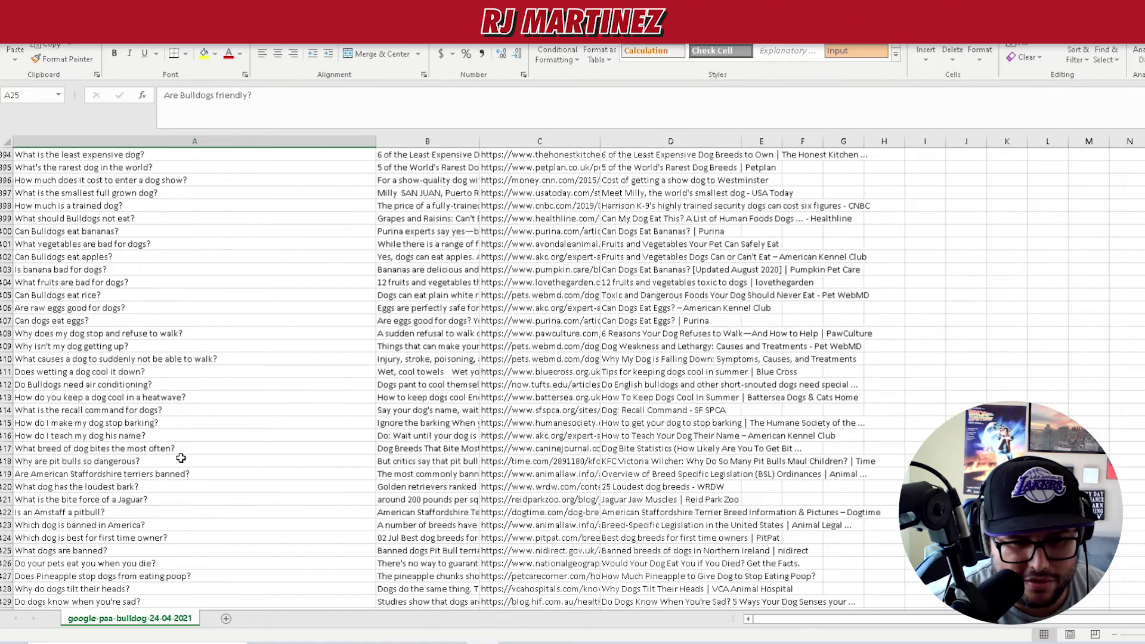
scroll(177, 459, "down", 6)
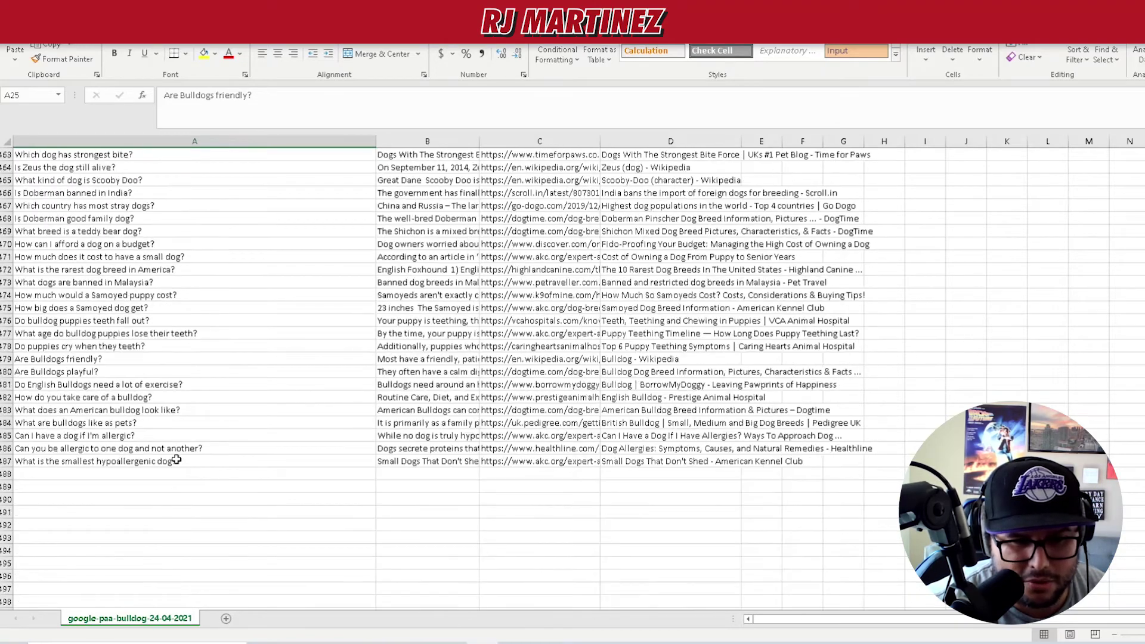
left_click(98, 464)
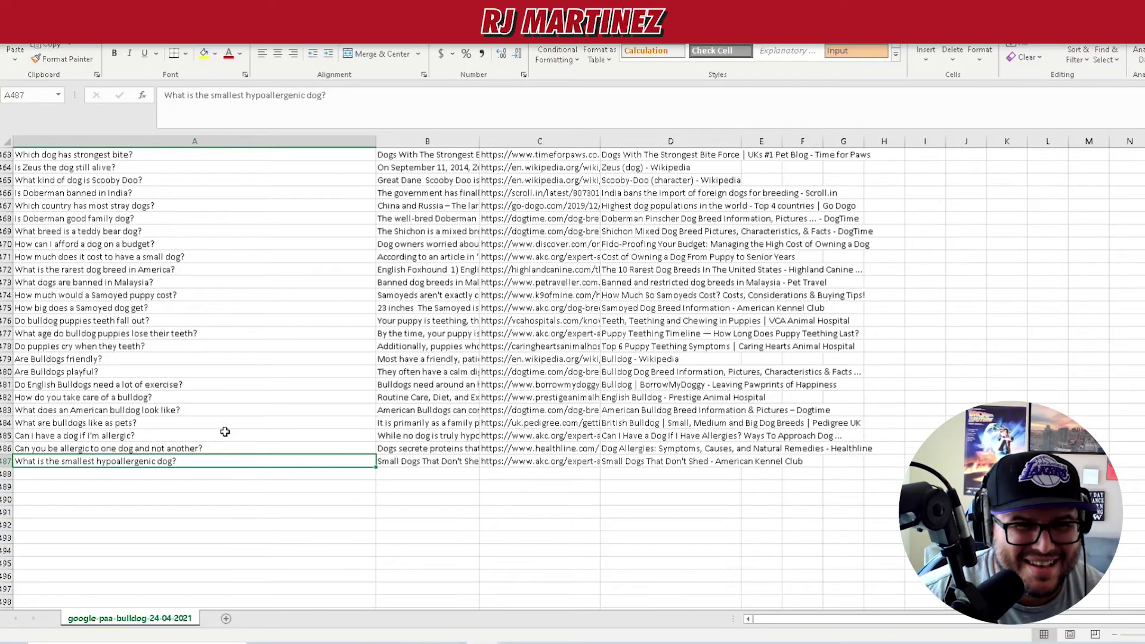
scroll(217, 337, "up", 20)
Inspect rows 262–264, including row 263's 'What's the most expensive dog?' answer and prudentpet.com source
scroll(278, 342, "up", 20)
scroll(288, 357, "up", 14)
left_click(81, 233)
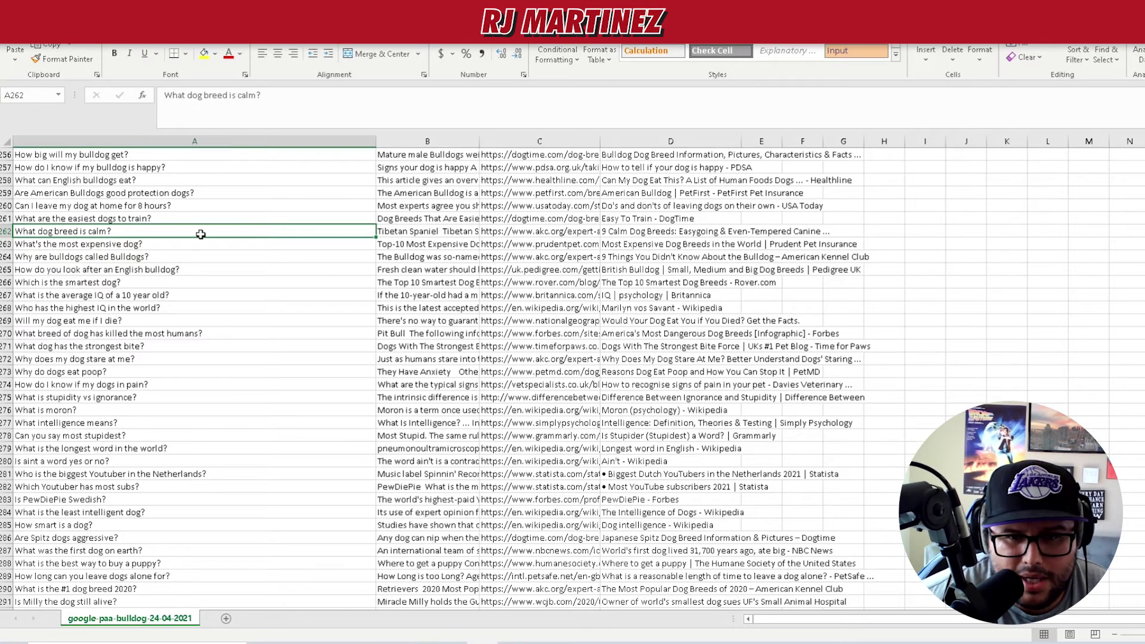
left_click(138, 245)
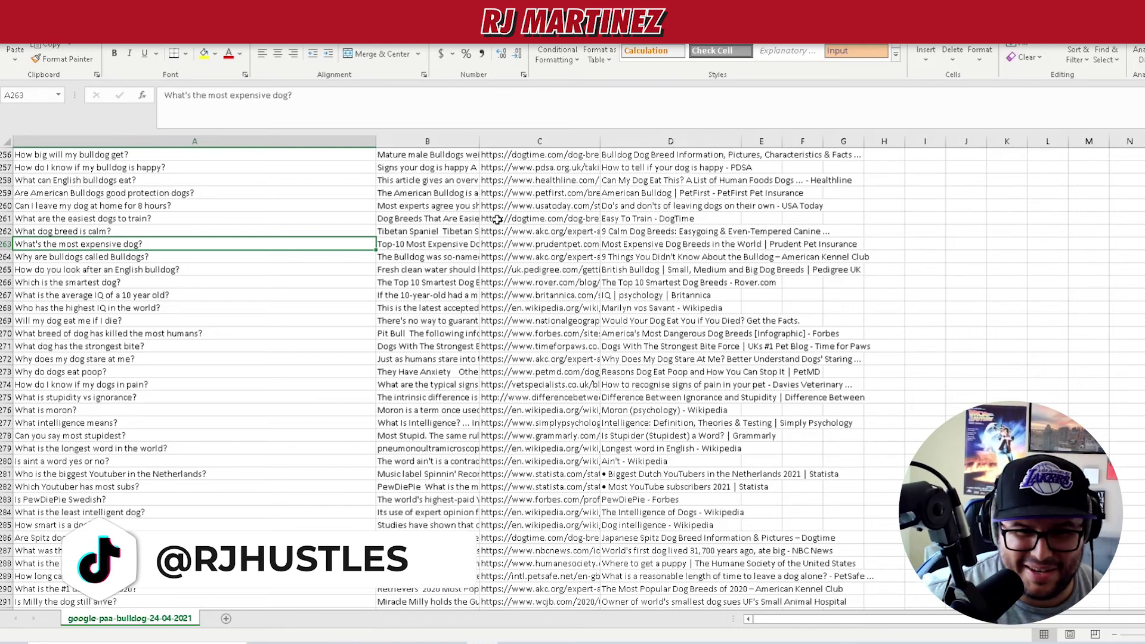
left_click(406, 244)
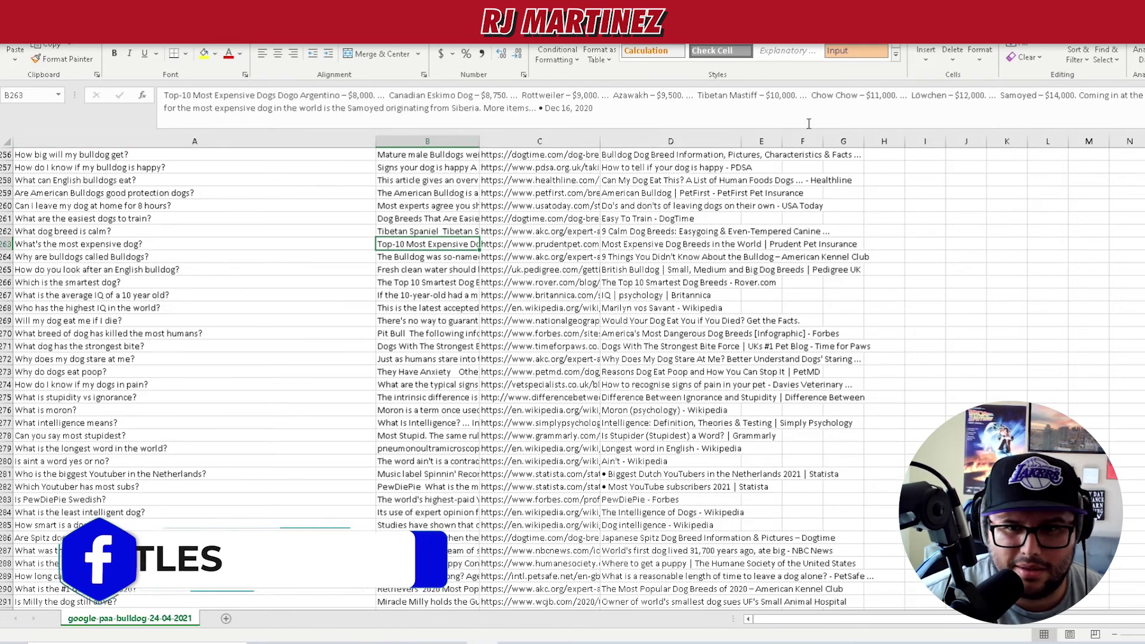
left_click(511, 244)
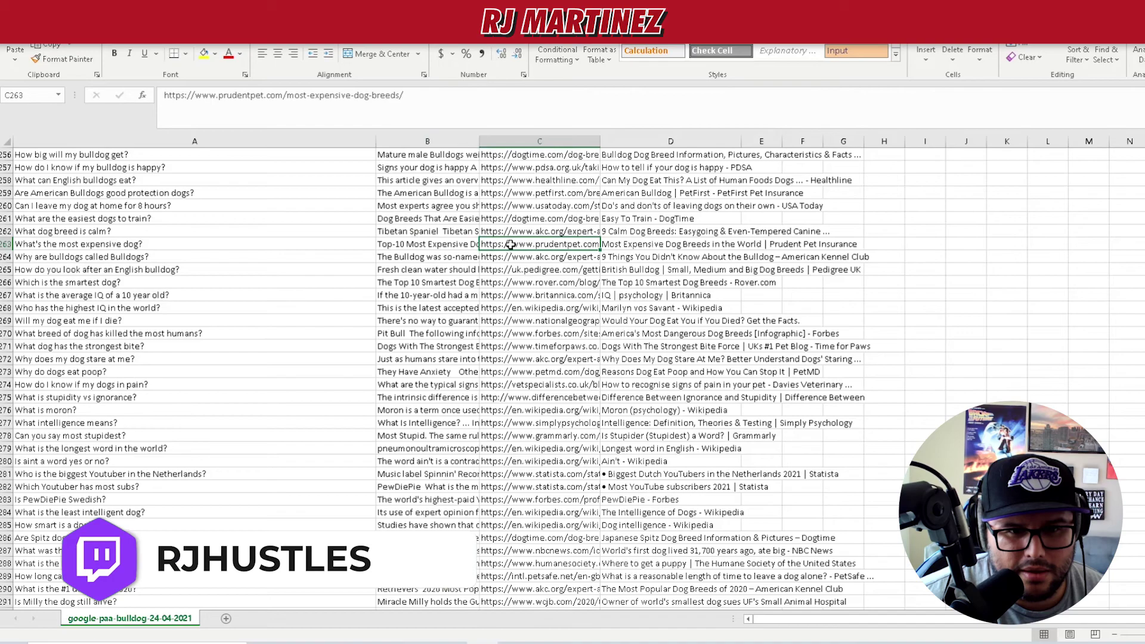
left_click(188, 261)
scroll(196, 257, "up", 19)
scroll(179, 239, "up", 15)
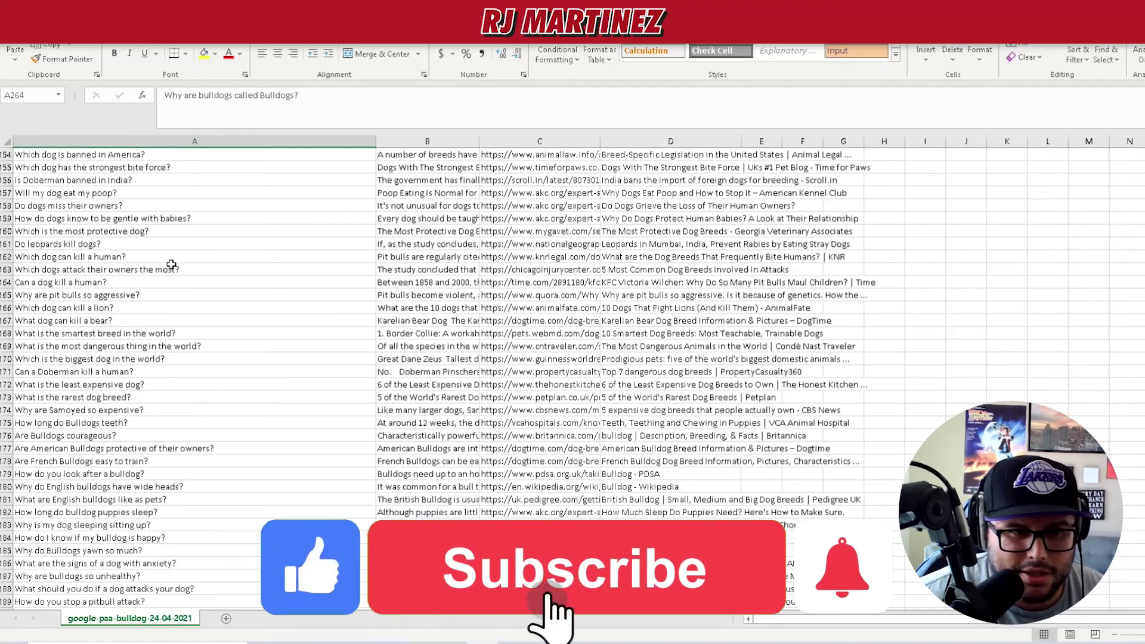
scroll(179, 250, "up", 10)
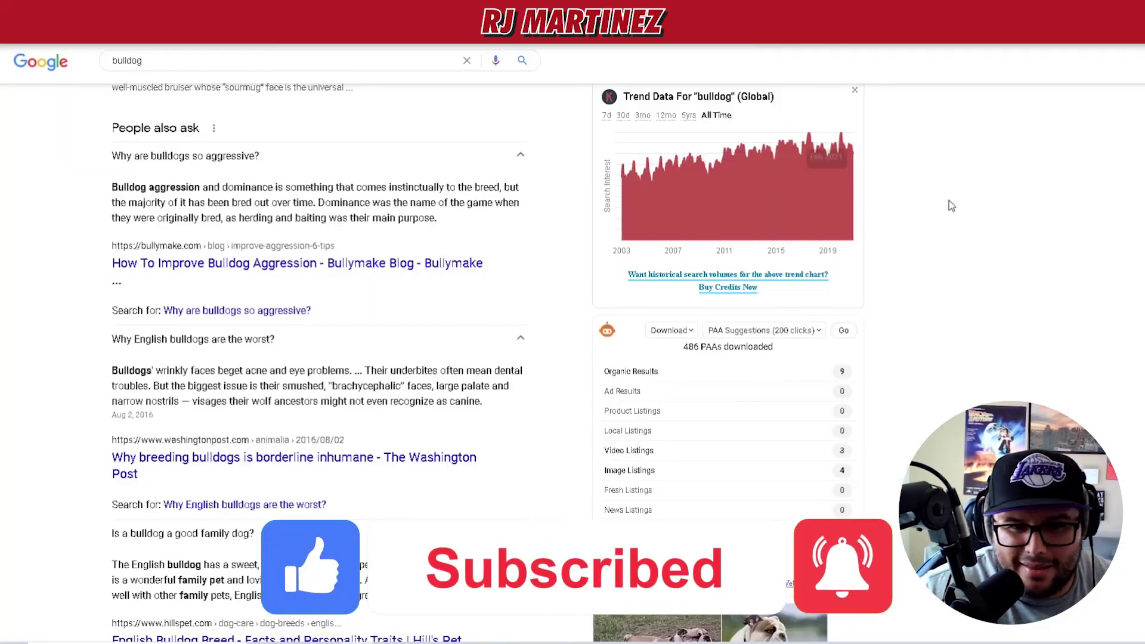